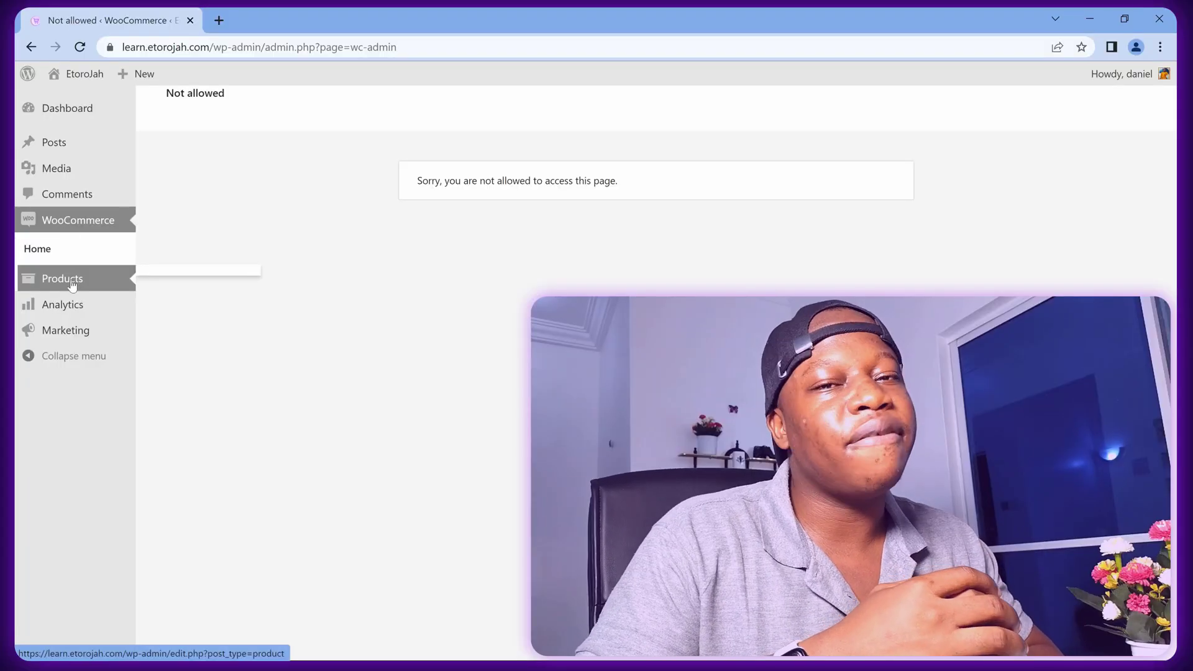
- Confirm the Products page is blocked for the limited user and highlight the access-denied message
left_click(72, 281)
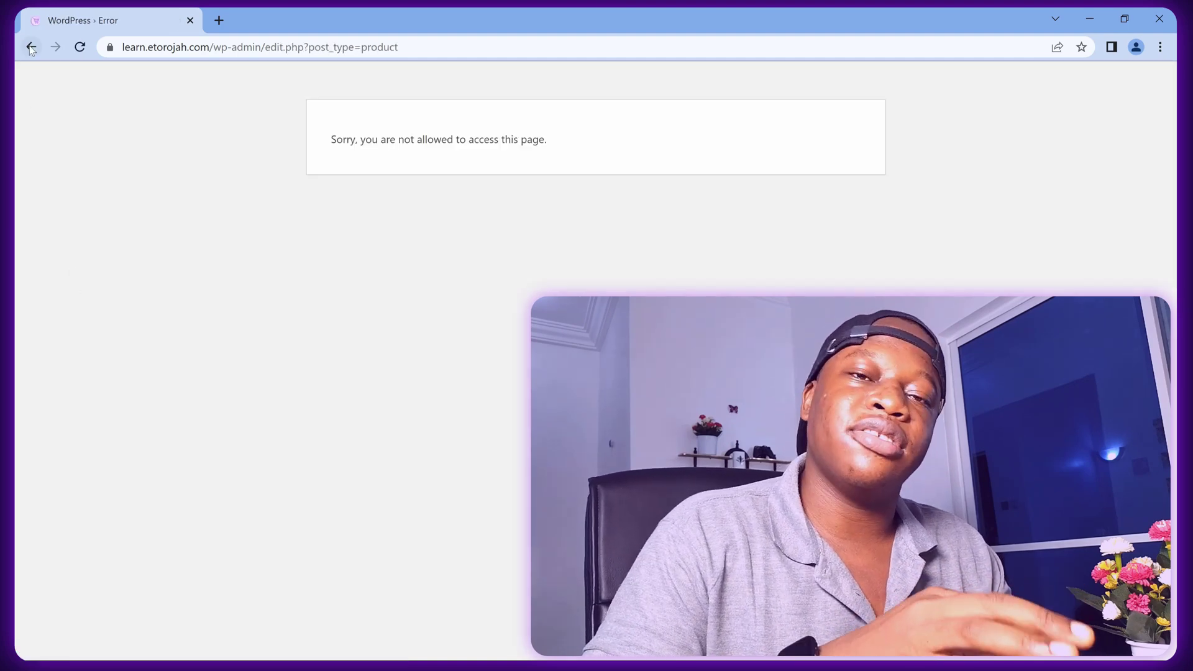
key("alt+Left")
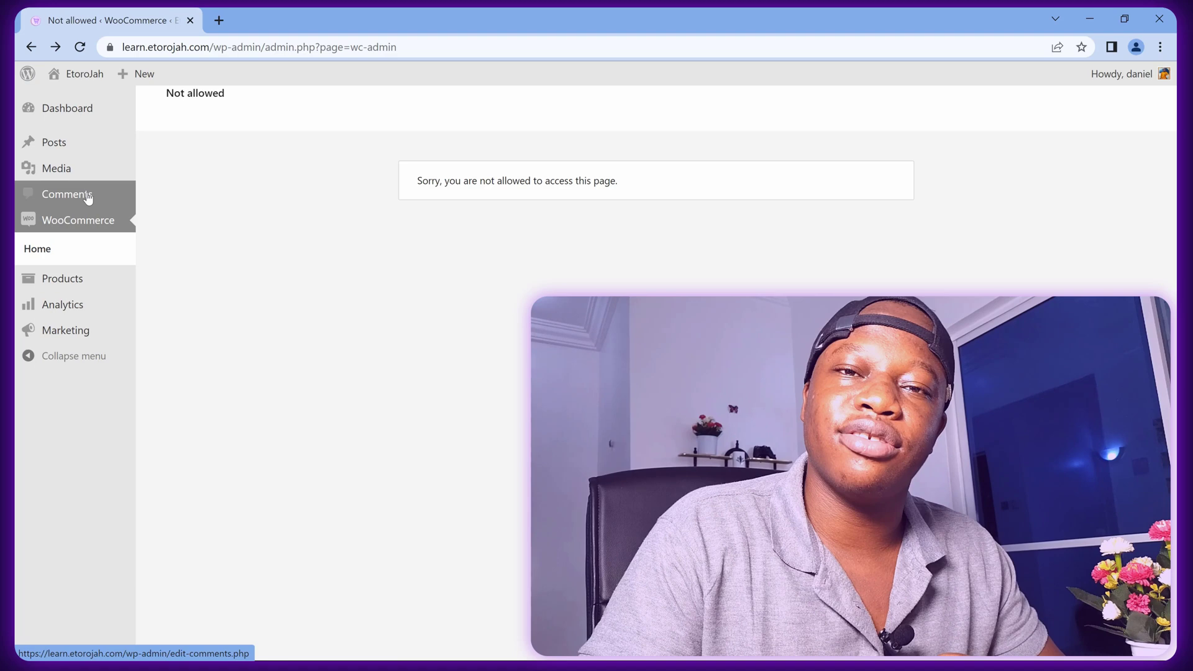
left_click_drag(416, 190, 781, 205)
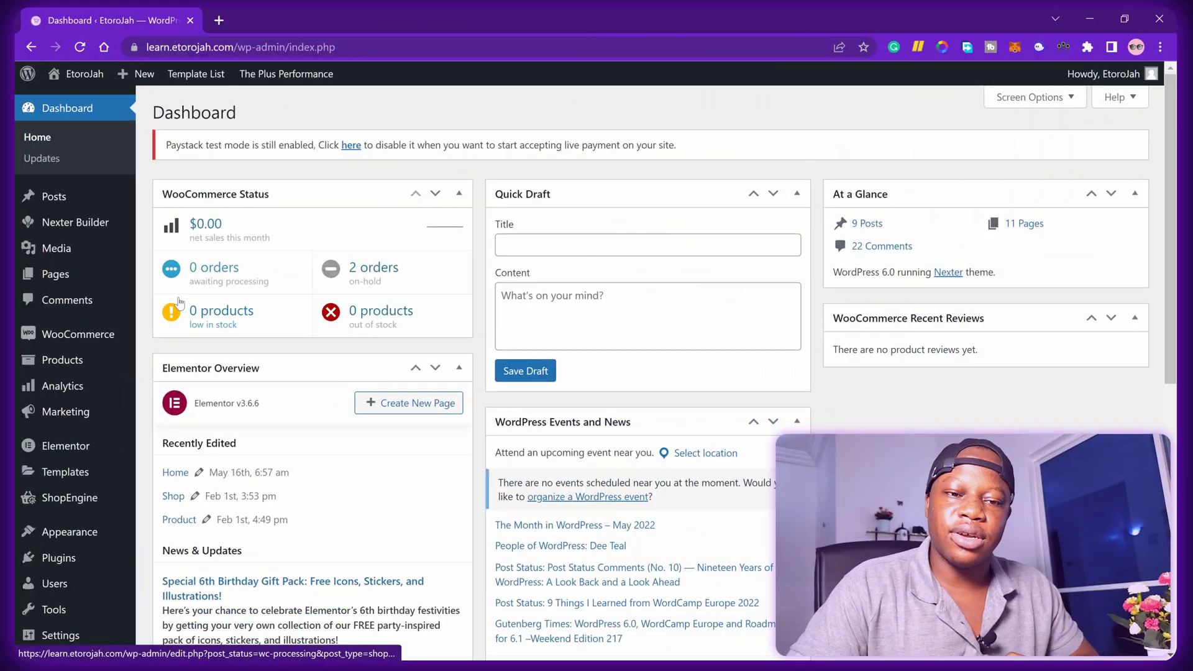
- Deactivate the User Role Editor plugin in the Installed Plugins list
scroll(297, 336, "down", 5)
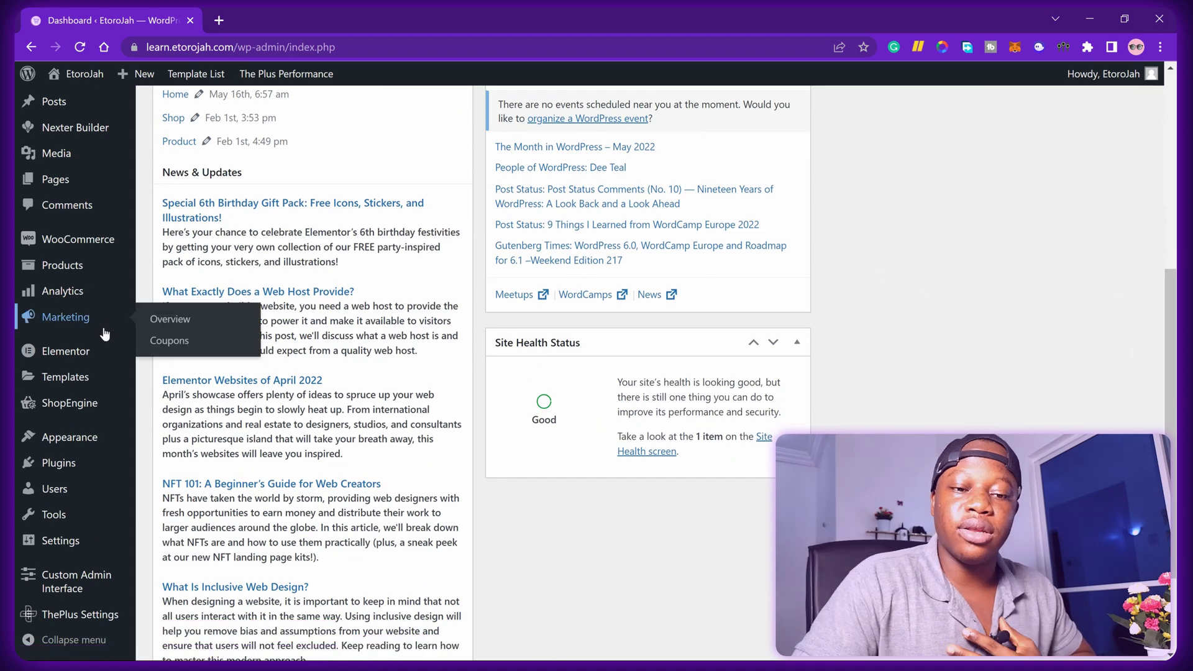
scroll(103, 314, "down", 2)
mouse_move(89, 465)
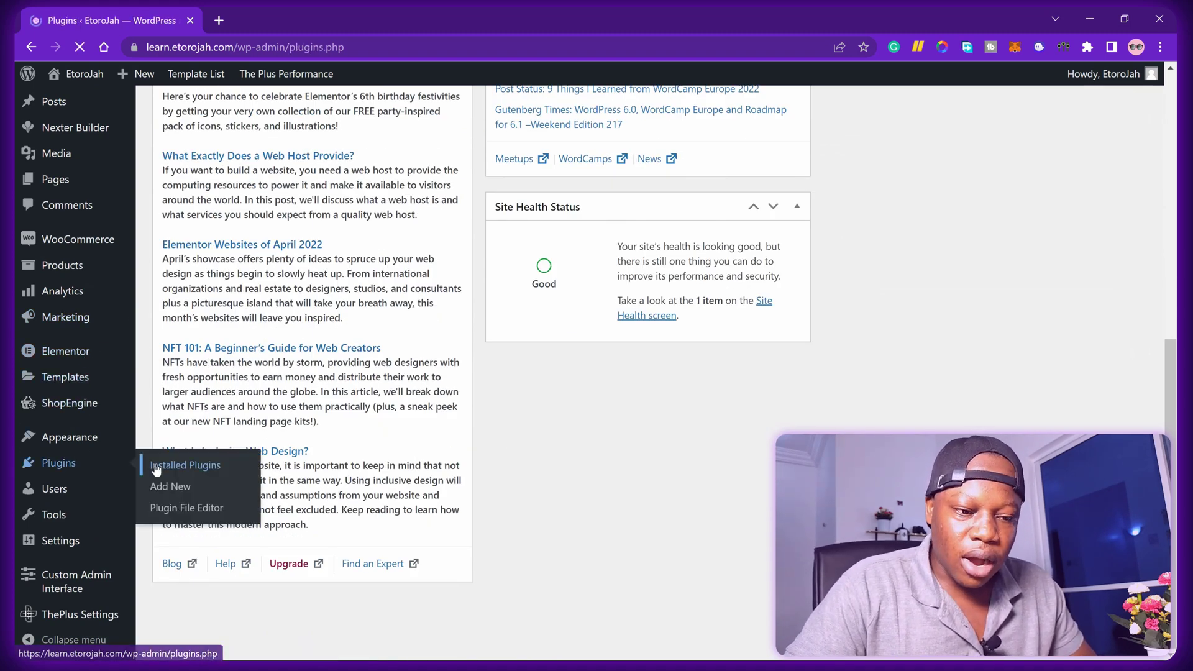
scroll(318, 363, "down", 4)
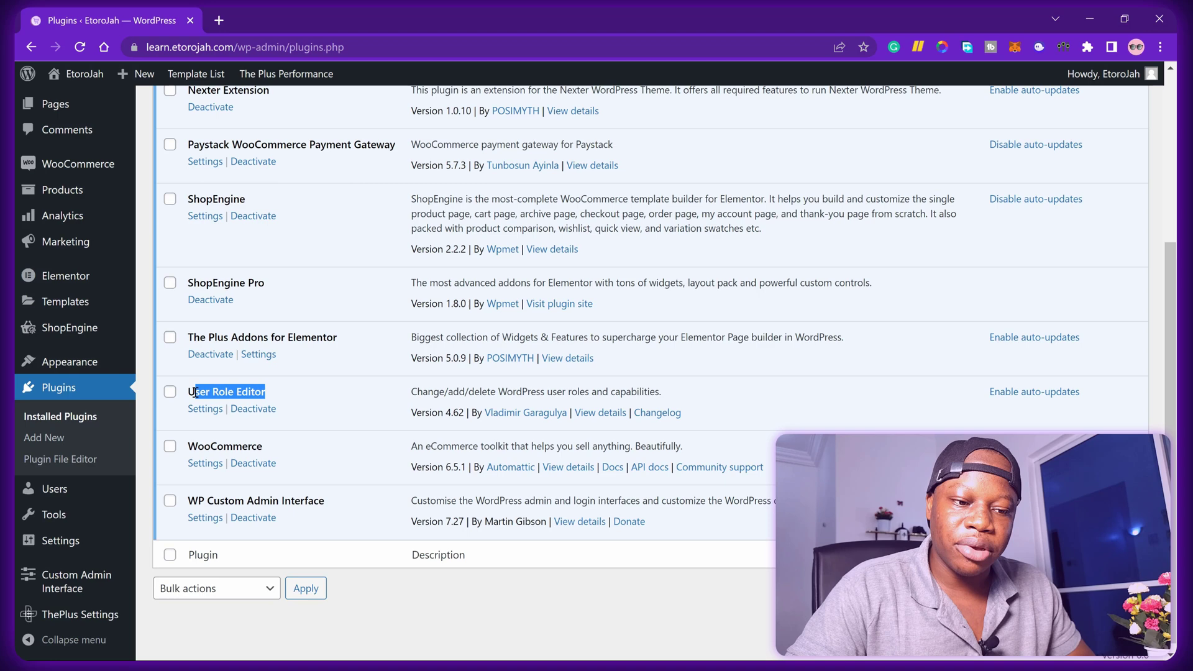
left_click(251, 410)
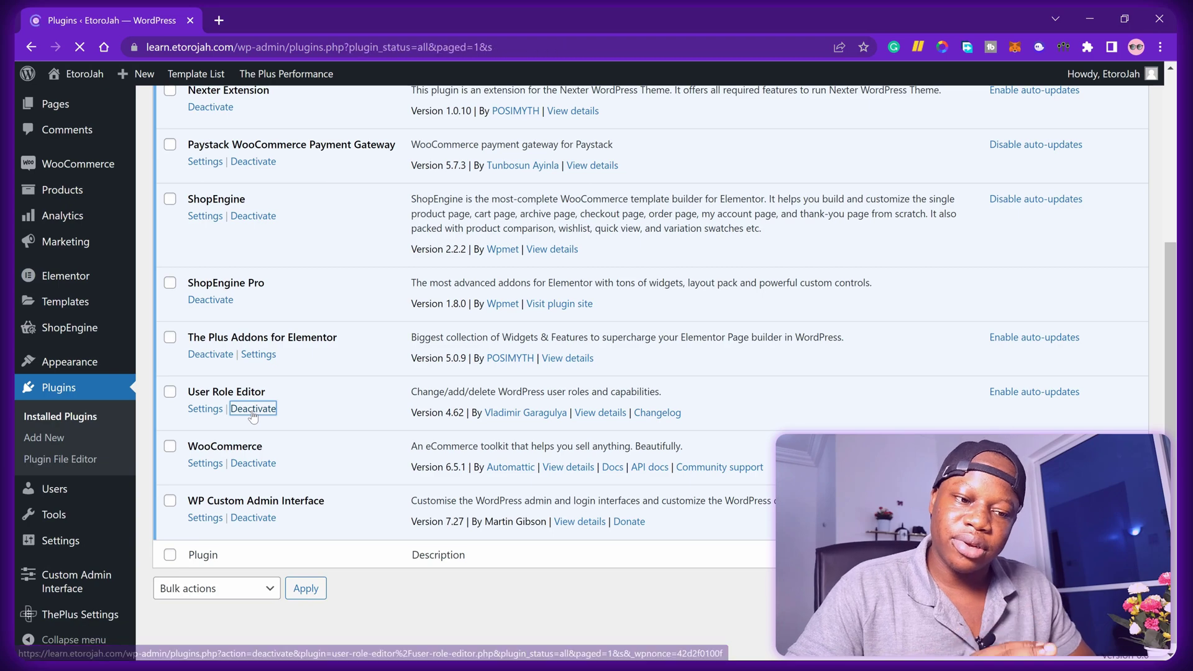
- Delete the now-inactive User Role Editor plugin and confirm the deletion
scroll(299, 379, "down", 5)
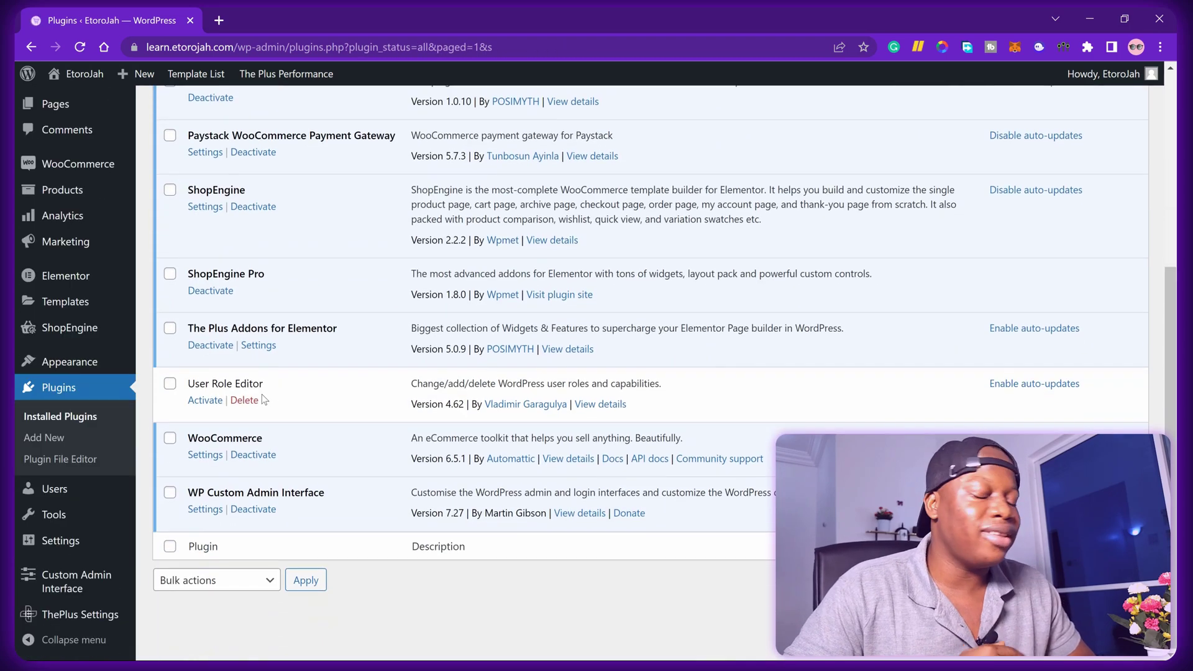
left_click(246, 400)
left_click(664, 138)
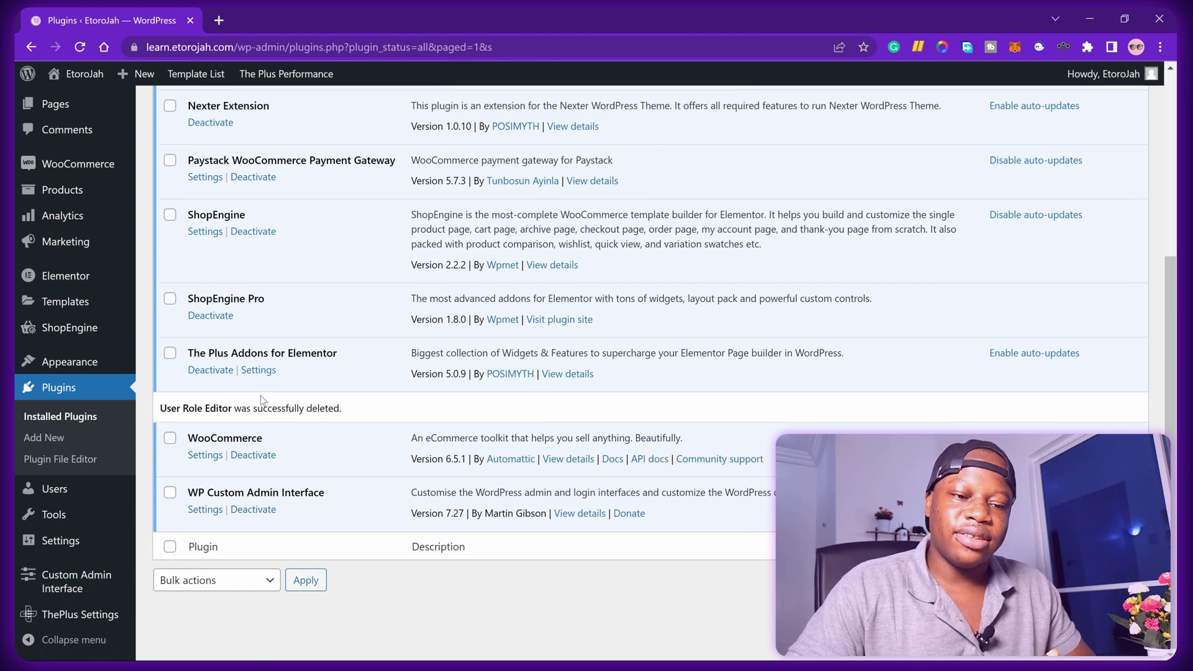
scroll(67, 197, "up", 5)
mouse_move(86, 318)
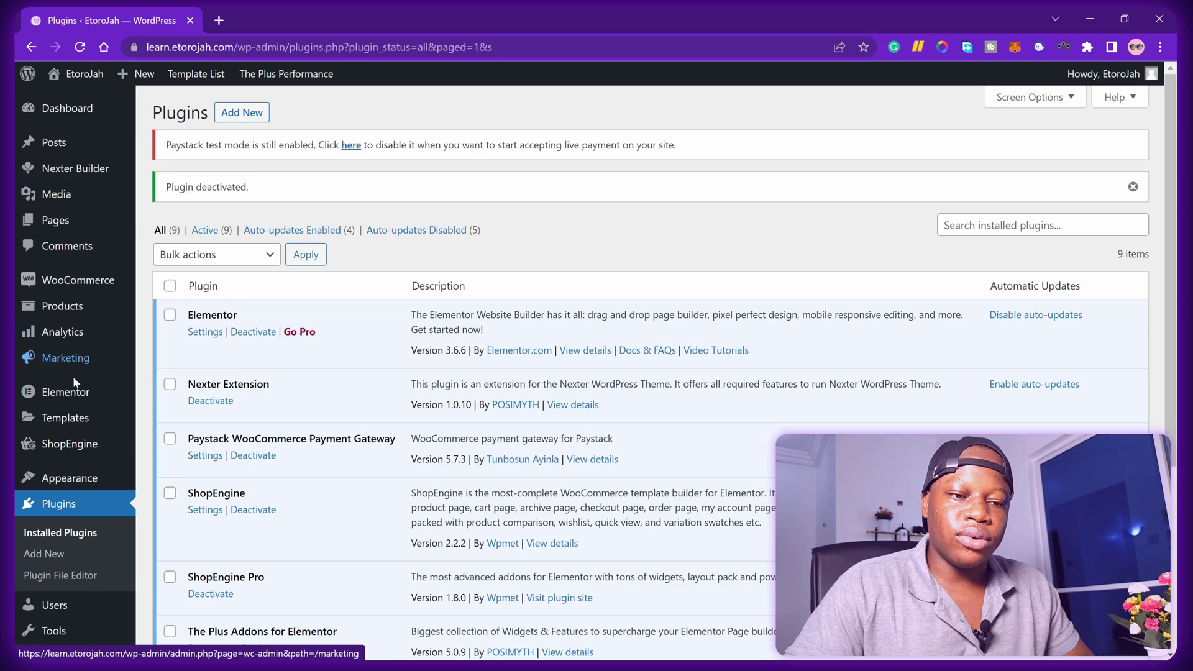
- Go to Users > All Users and edit the profile of the Editor-role account
scroll(78, 398, "down", 4)
mouse_move(75, 488)
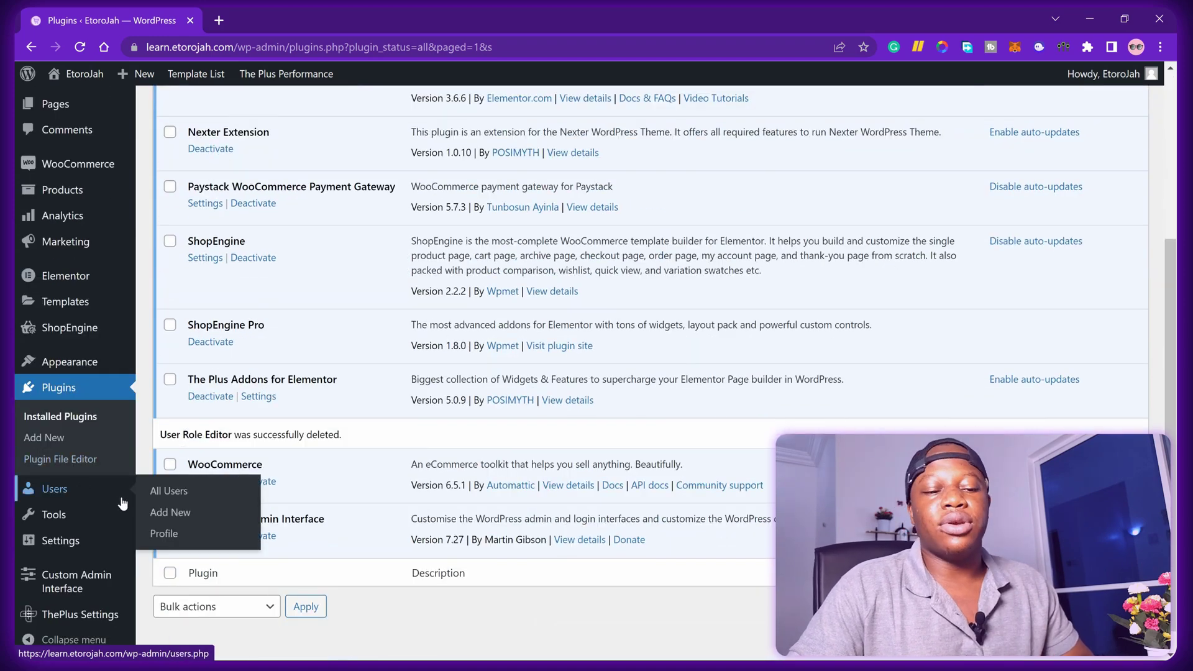
left_click(164, 493)
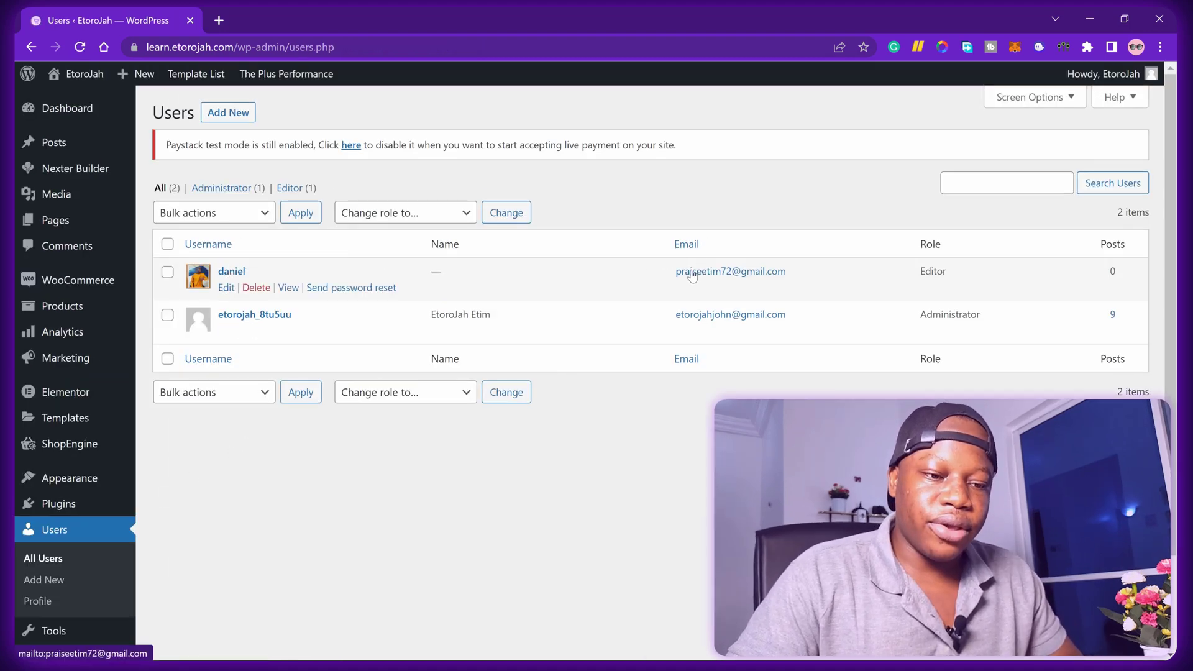
left_click(227, 289)
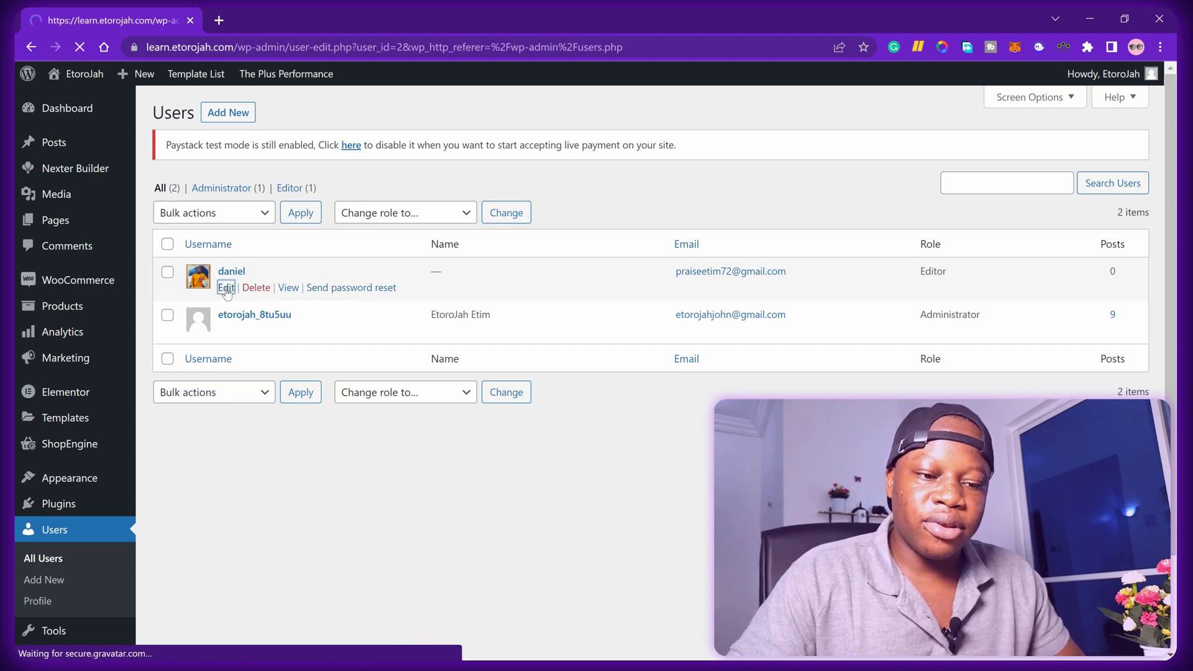
- Switch the user's role from Editor to Shop manager, save, and return to the Dashboard
scroll(381, 298, "down", 4)
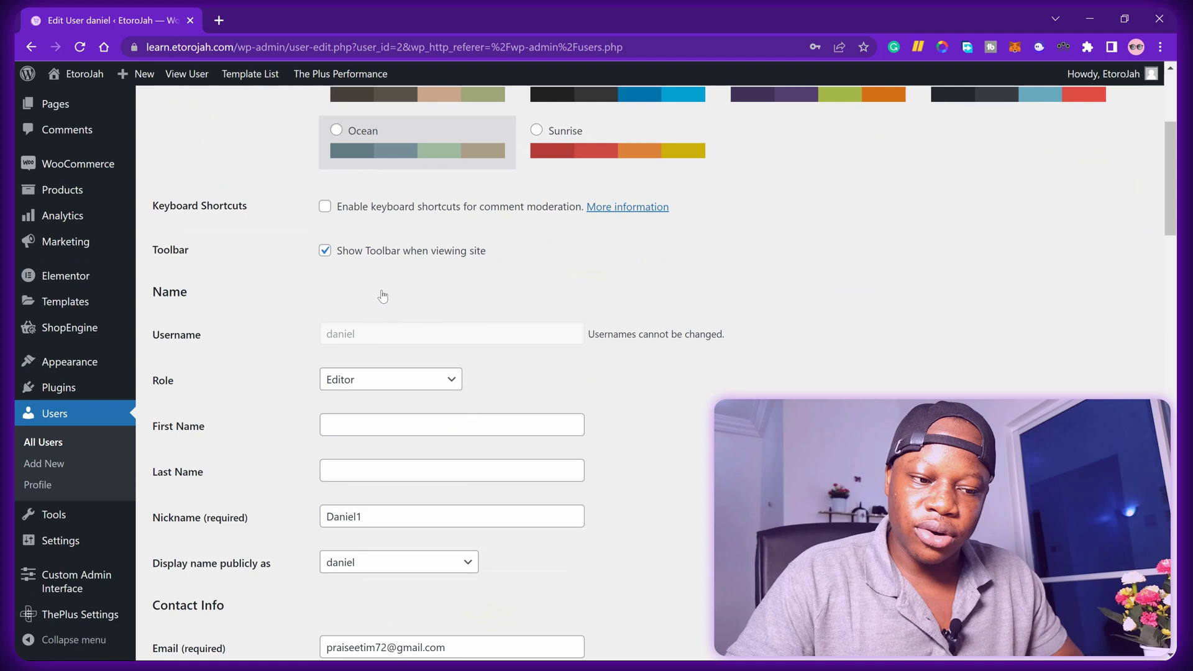
left_click(358, 388)
left_click(357, 397)
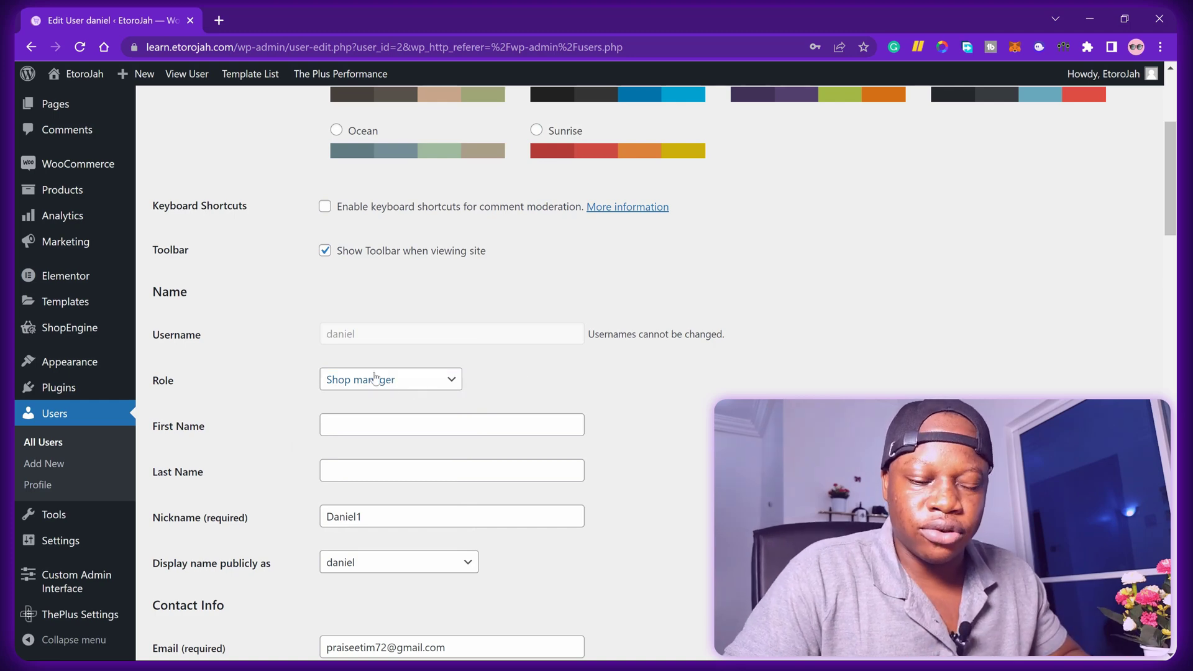
scroll(322, 365, "down", 20)
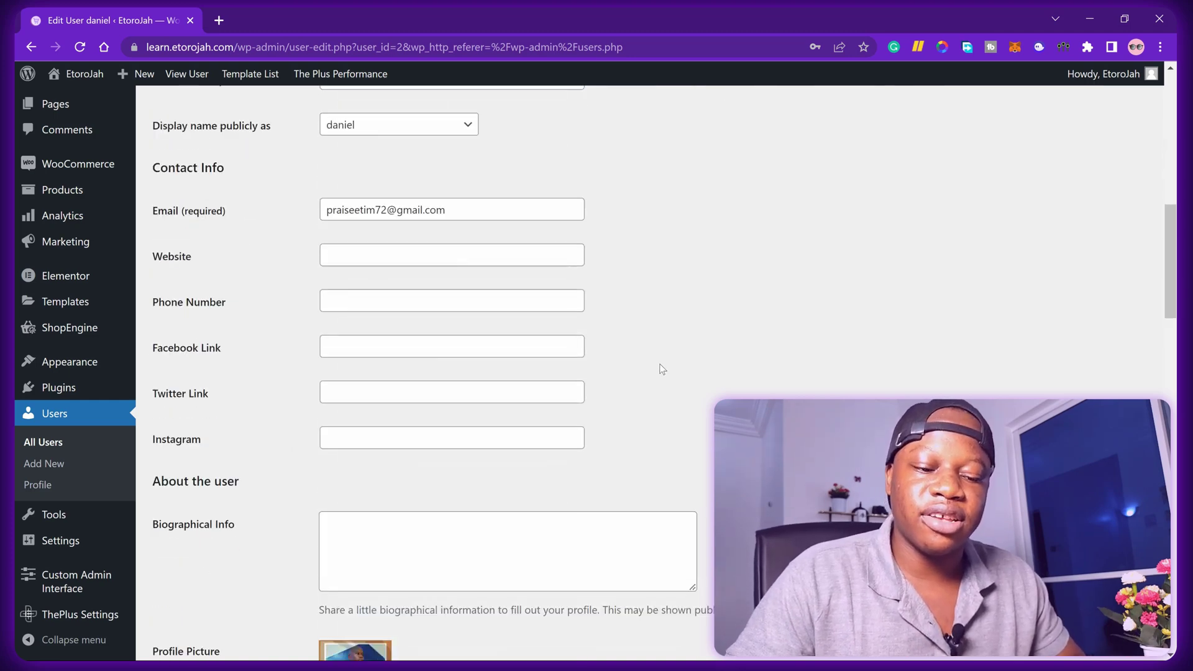
scroll(351, 415, "down", 10)
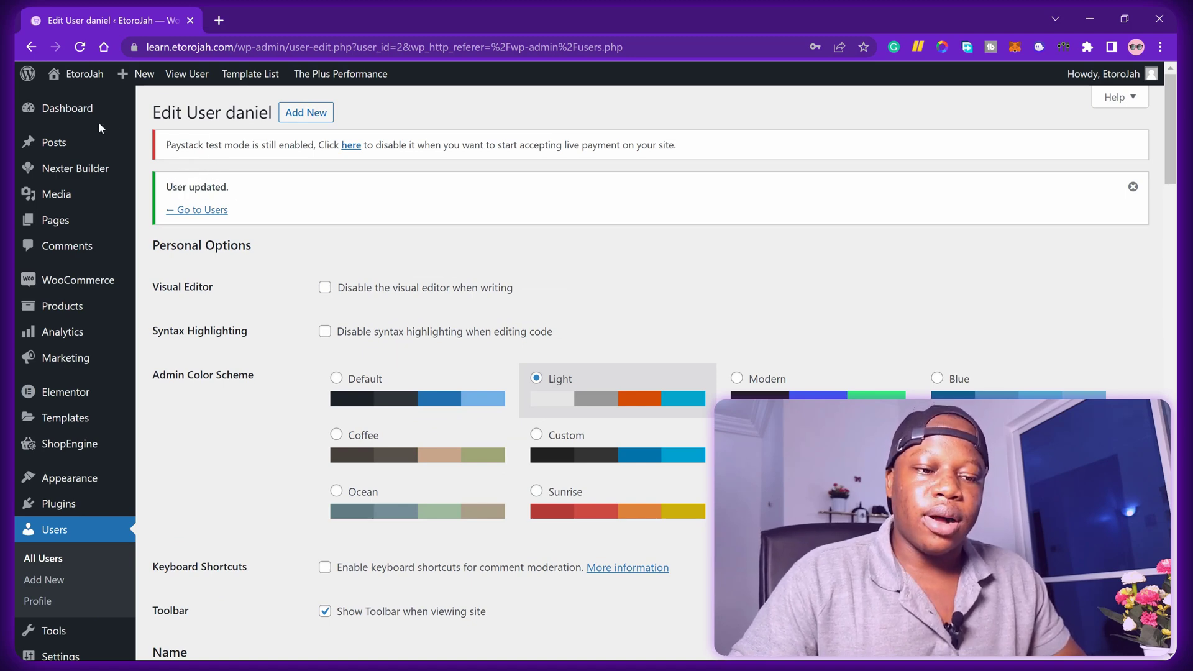
left_click(51, 113)
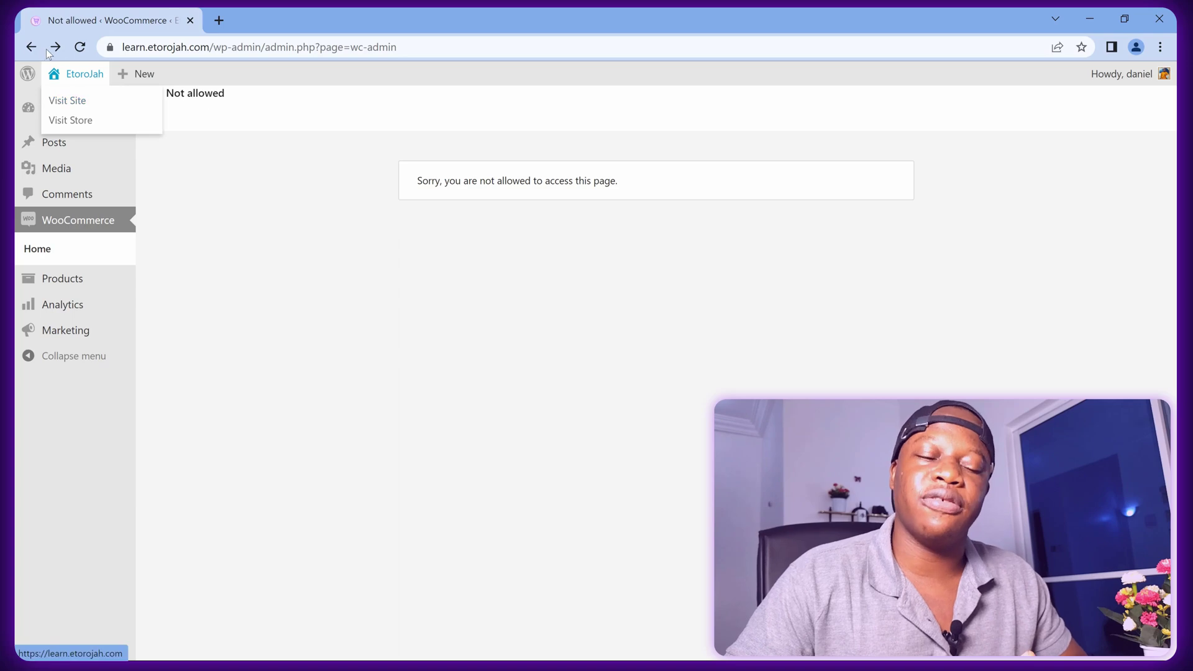
- Reload WooCommerce Home as the shop manager, confirm it loads, and go to Reports
left_click(79, 47)
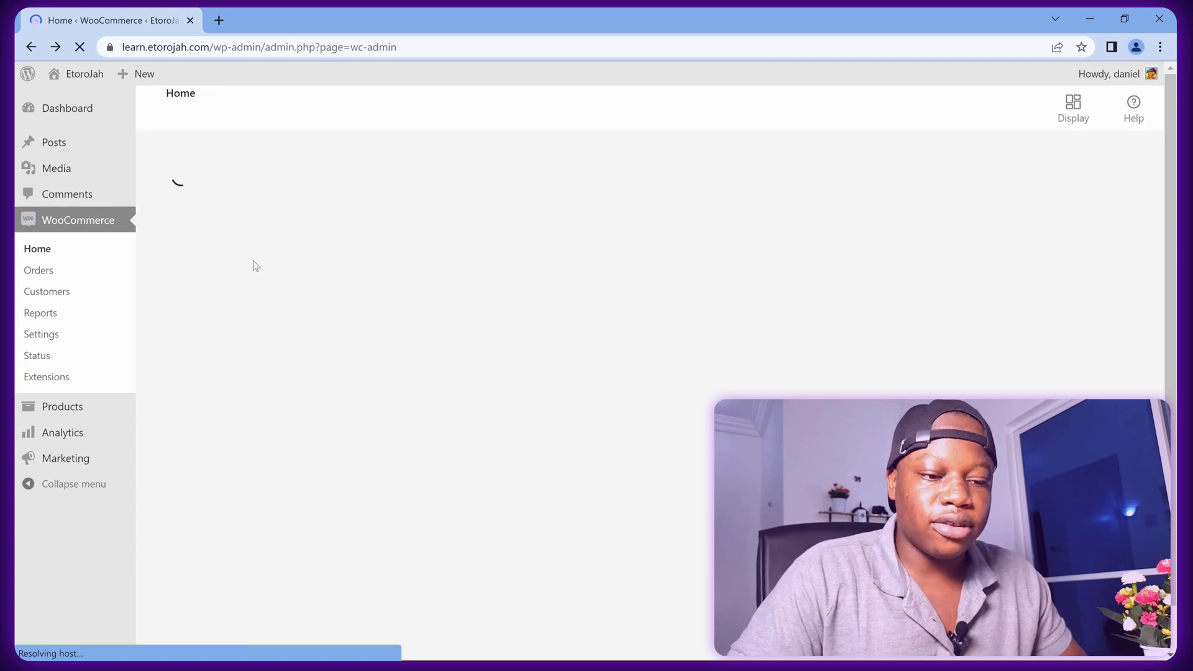
scroll(538, 509, "down", 1)
scroll(538, 509, "down", 1)
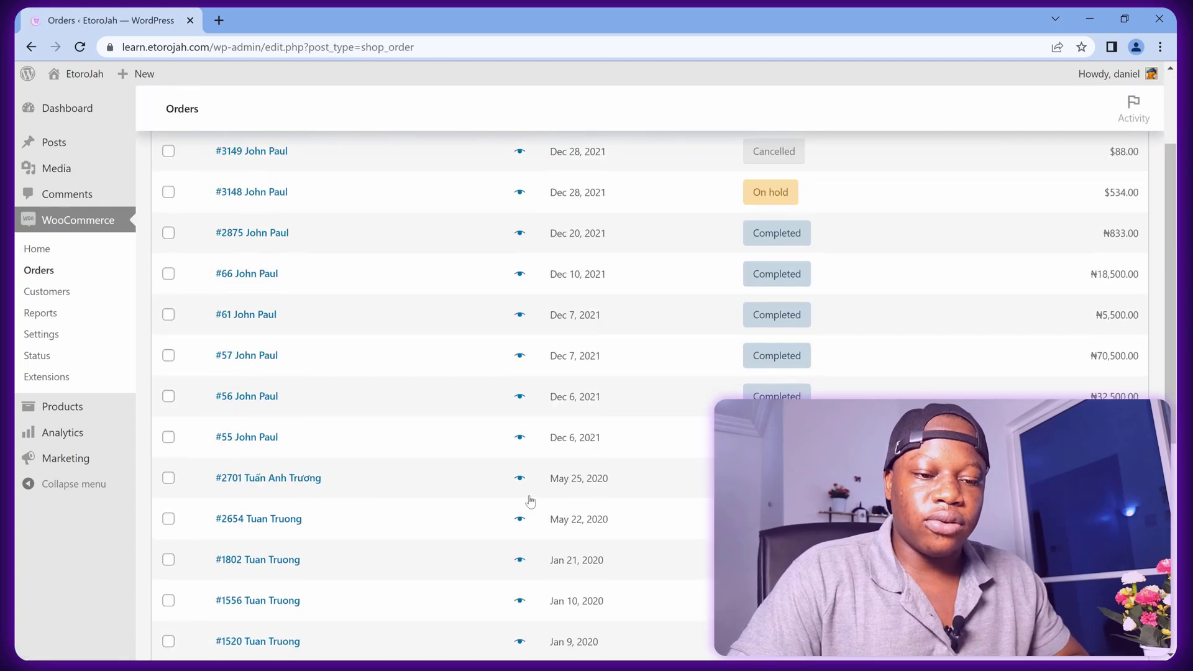
scroll(485, 478, "up", 2)
scroll(360, 397, "down", 8)
scroll(330, 373, "up", 10)
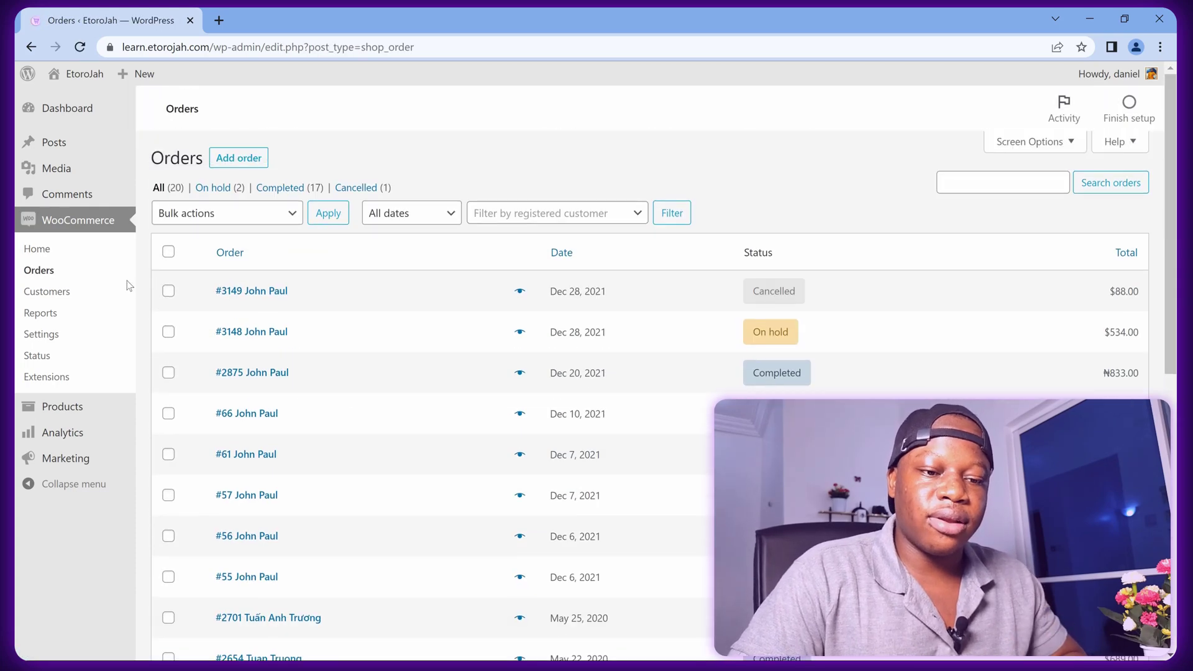
left_click(41, 315)
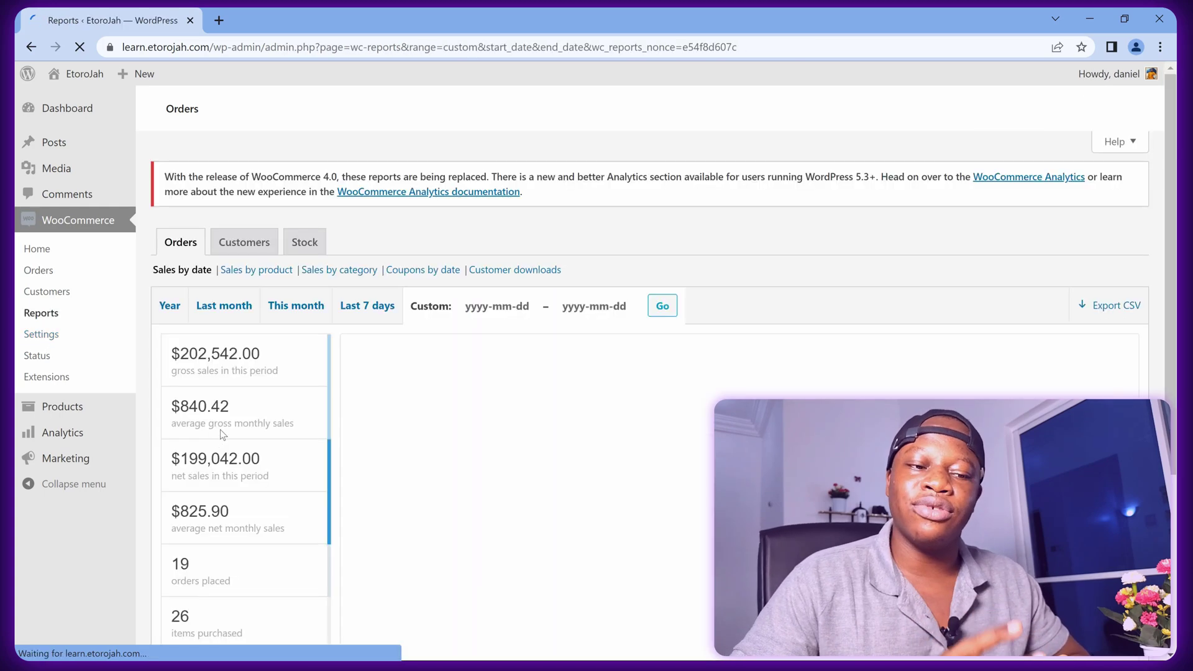
- Review the sales report ($202,542.00 gross, 19 orders), then open the 11-item Products list
scroll(199, 429, "down", 4)
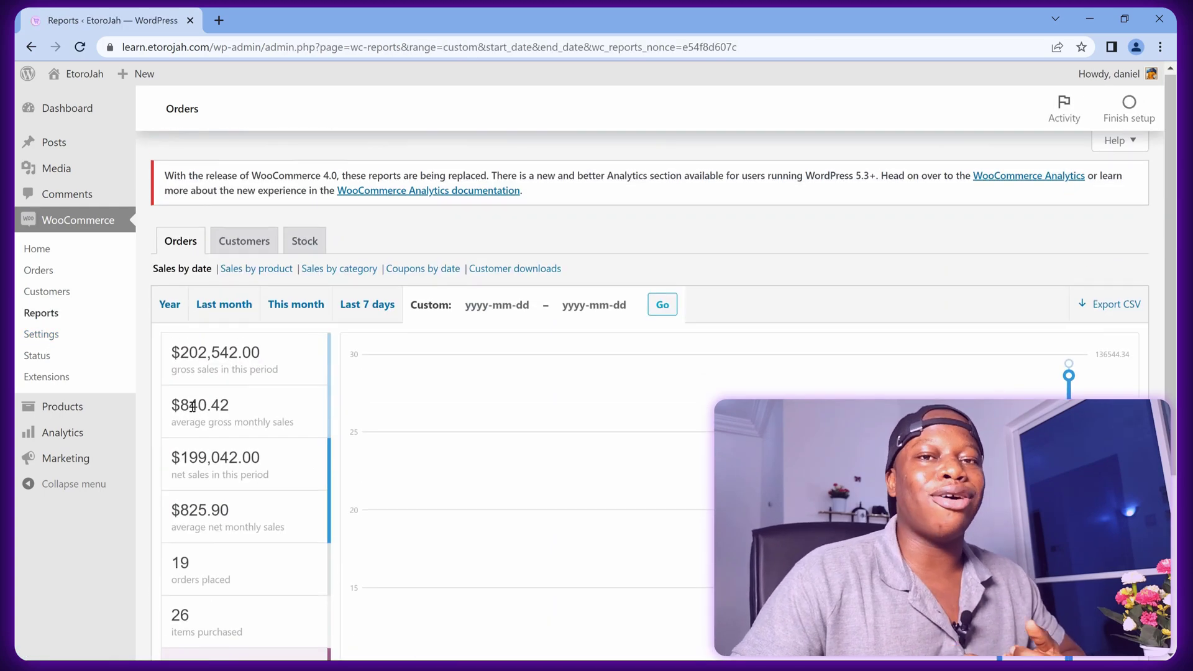
scroll(161, 404, "down", 4)
left_click(50, 413)
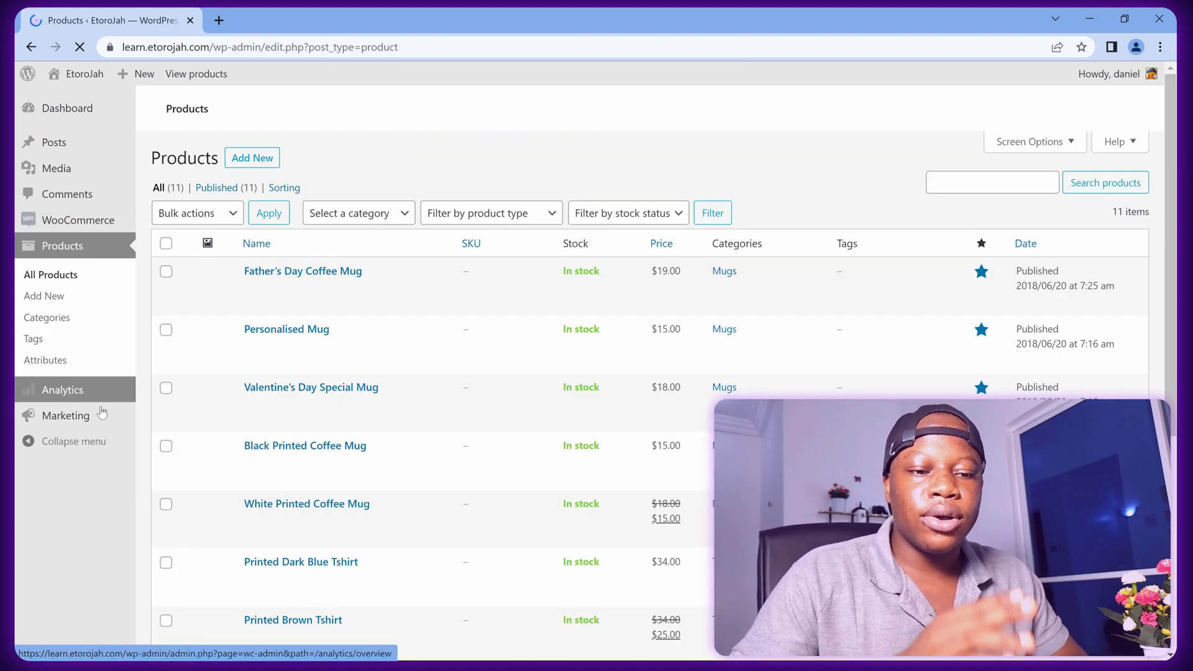
scroll(336, 389, "down", 2)
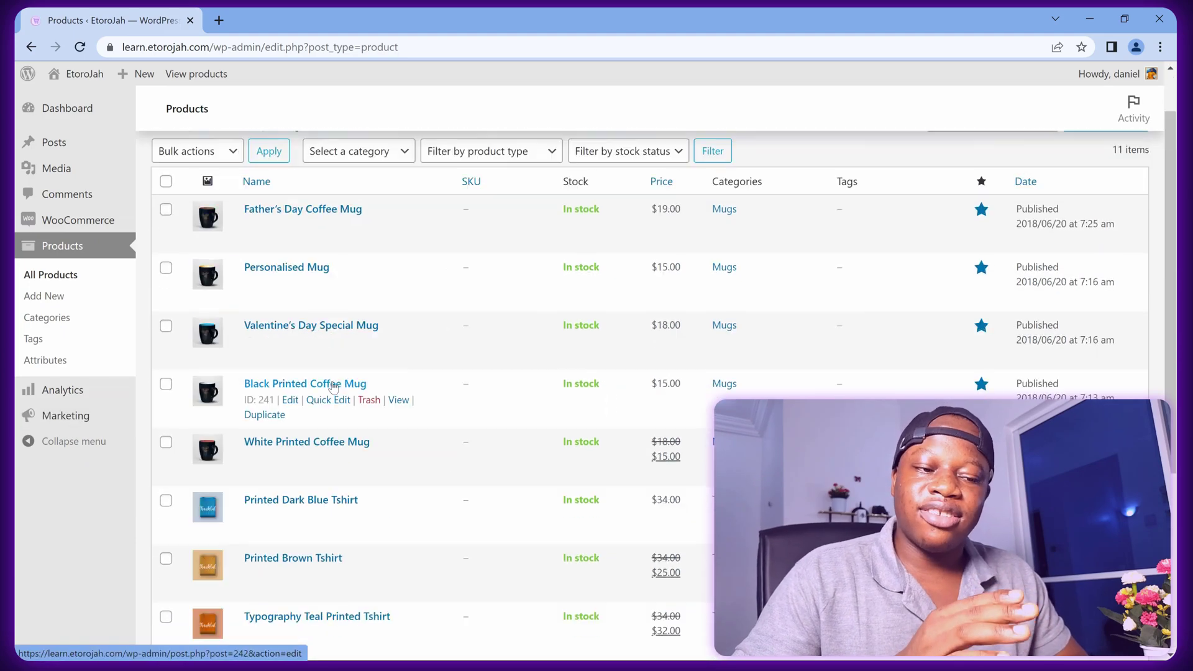